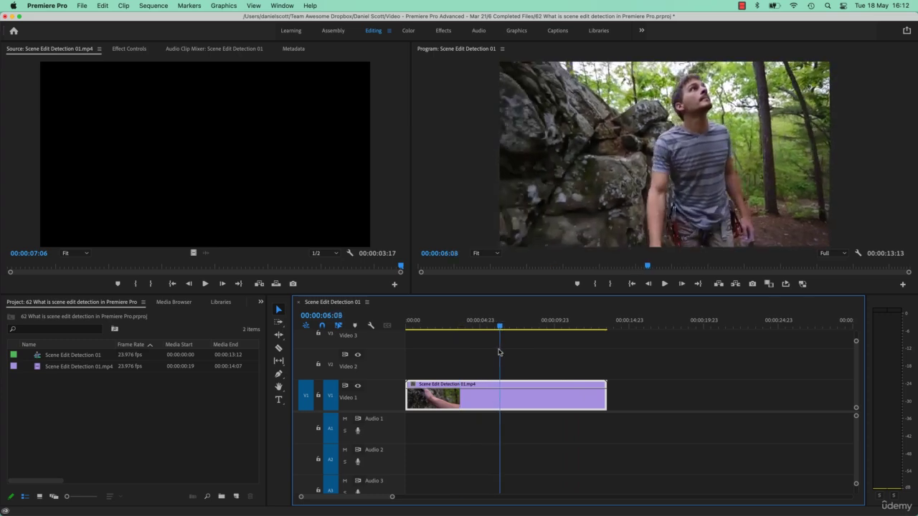
Run Scene Edit Detection on the Scene Edit Detection 01.mp4 clip in the timeline and scrub across the resulting cuts.
{"action": "right_click", "coordinate": [476, 395]}
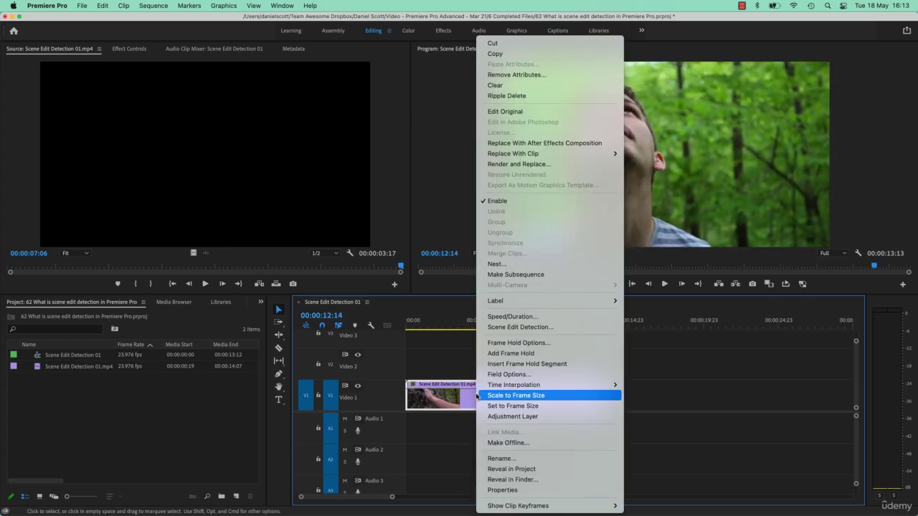
{"action": "left_click", "coordinate": [489, 328]}
{"action": "left_click", "coordinate": [509, 306]}
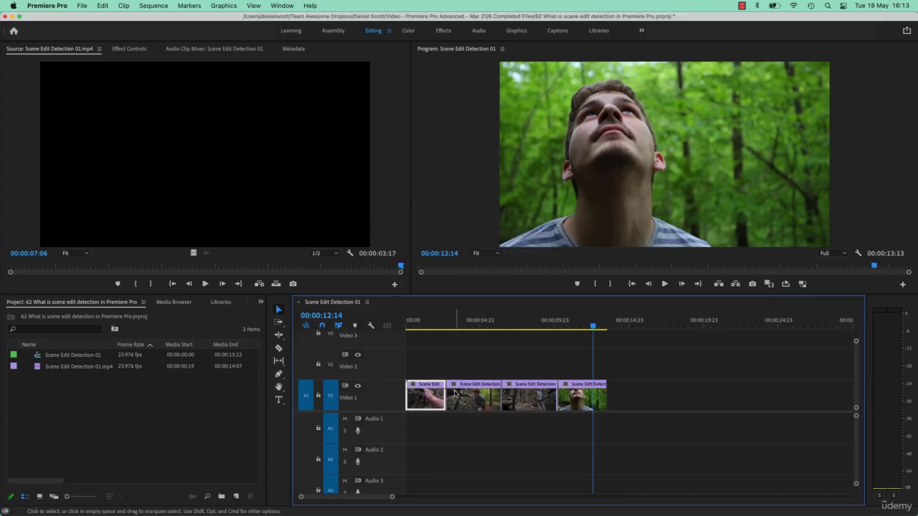
{"action": "left_click_drag", "start_coordinate": [508, 326], "coordinate": [469, 350]}
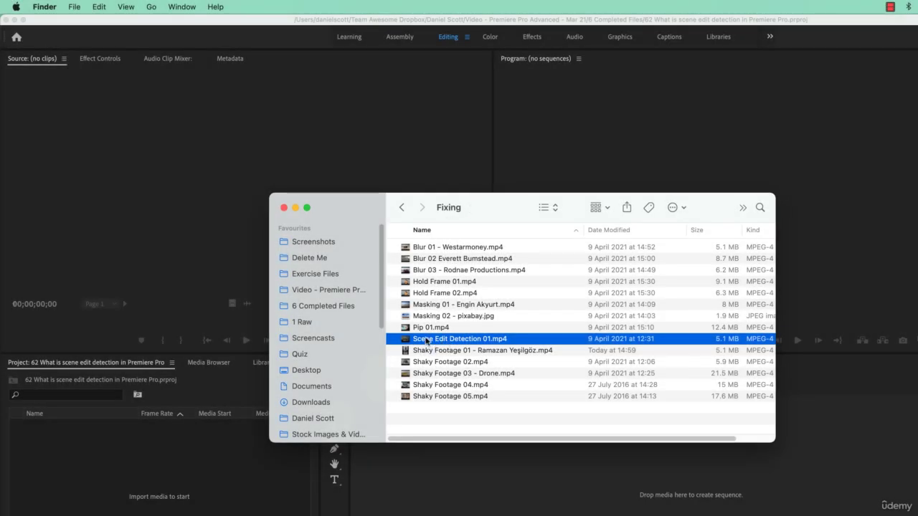
Import Scene Edit Detection 01.mp4 from the Fixing folder into the project and scrub through it in the Source monitor.
{"action": "left_click_drag", "start_coordinate": [473, 343], "coordinate": [222, 491]}
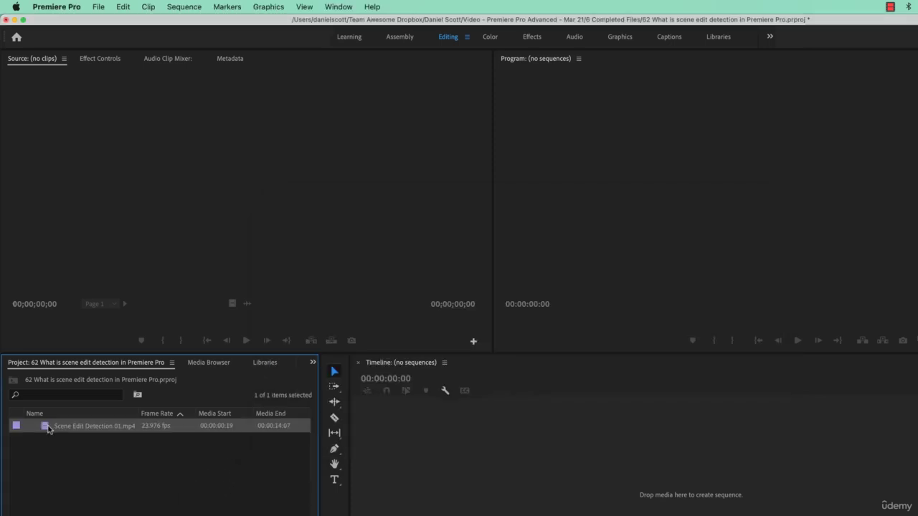
{"action": "double_click", "coordinate": [45, 426]}
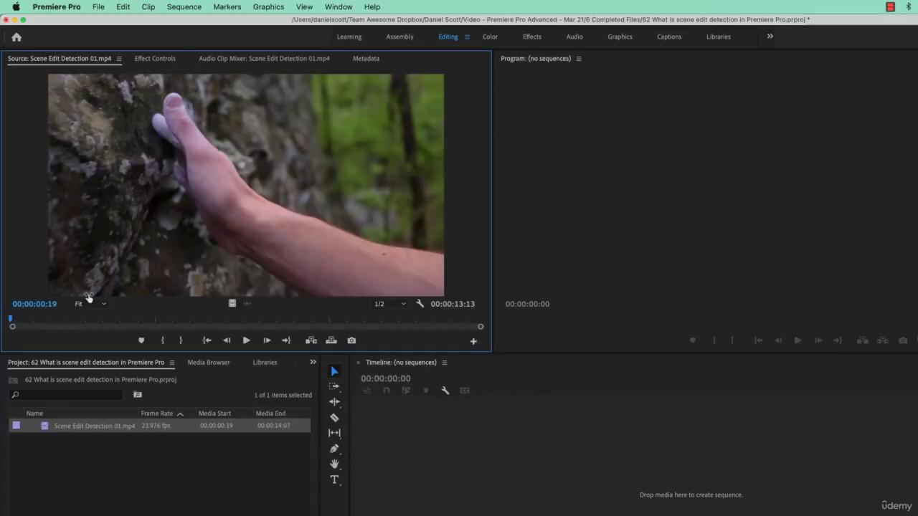
{"action": "left_click_drag", "start_coordinate": [15, 323], "coordinate": [404, 313]}
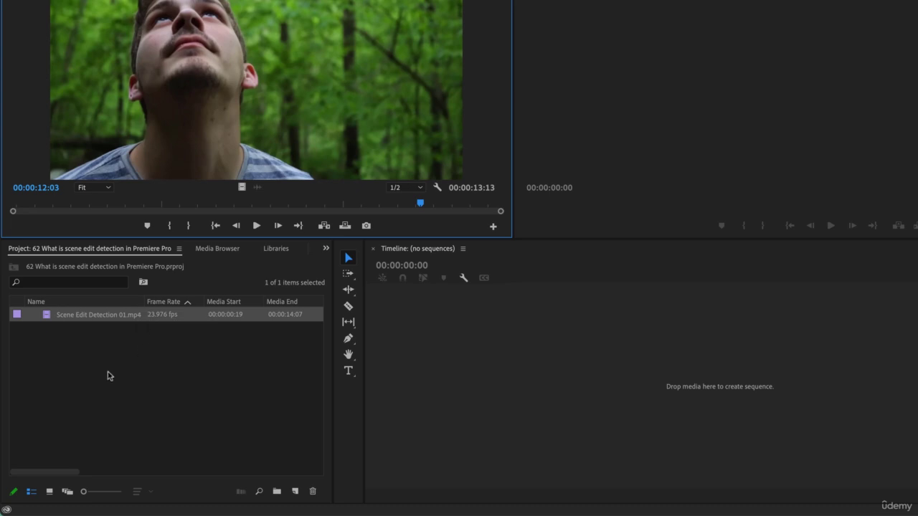
Create a sequence from Scene Edit Detection 01.mp4, move the playhead to 00:00:05:05, and select the clip in the timeline.
{"action": "left_click_drag", "start_coordinate": [37, 321], "coordinate": [576, 406]}
{"action": "left_click_drag", "start_coordinate": [536, 279], "coordinate": [605, 278]}
{"action": "left_click", "coordinate": [565, 379]}
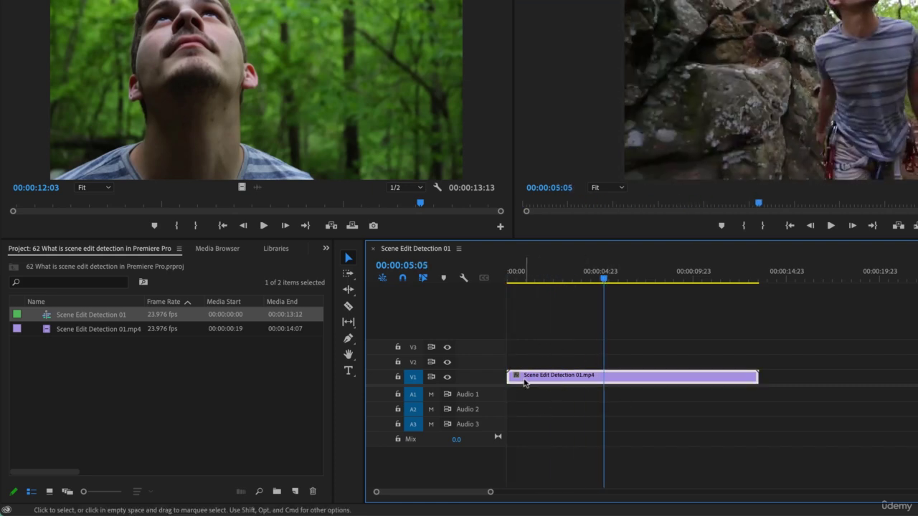
Run Scene Edit Detection on the timeline clip with only applying a cut at each detected cut point enabled.
{"action": "right_click", "coordinate": [569, 379]}
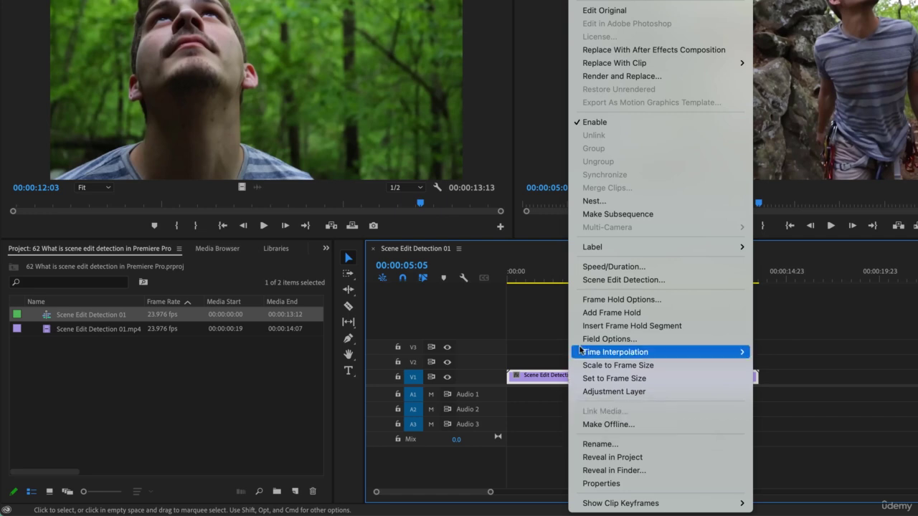
{"action": "left_click", "coordinate": [638, 280]}
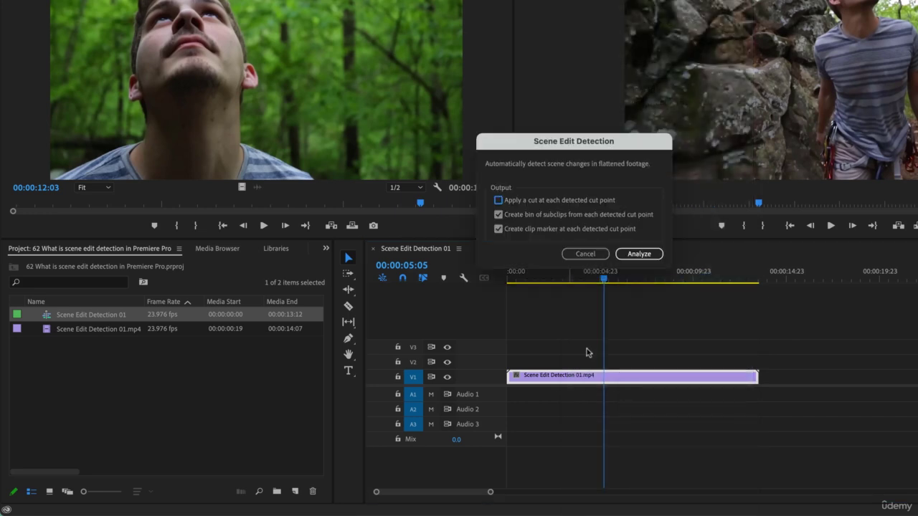
{"action": "left_click", "coordinate": [499, 215]}
{"action": "left_click", "coordinate": [499, 229]}
{"action": "left_click", "coordinate": [499, 200]}
{"action": "left_click", "coordinate": [645, 255]}
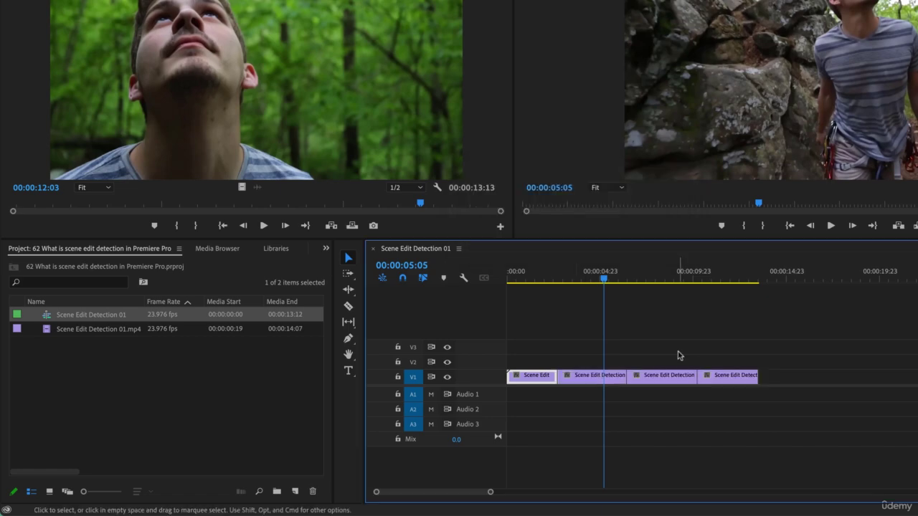
Inspect the cut segments on V1 by selecting the second and third and scrubbing the playhead across the cuts.
{"action": "left_click", "coordinate": [579, 379]}
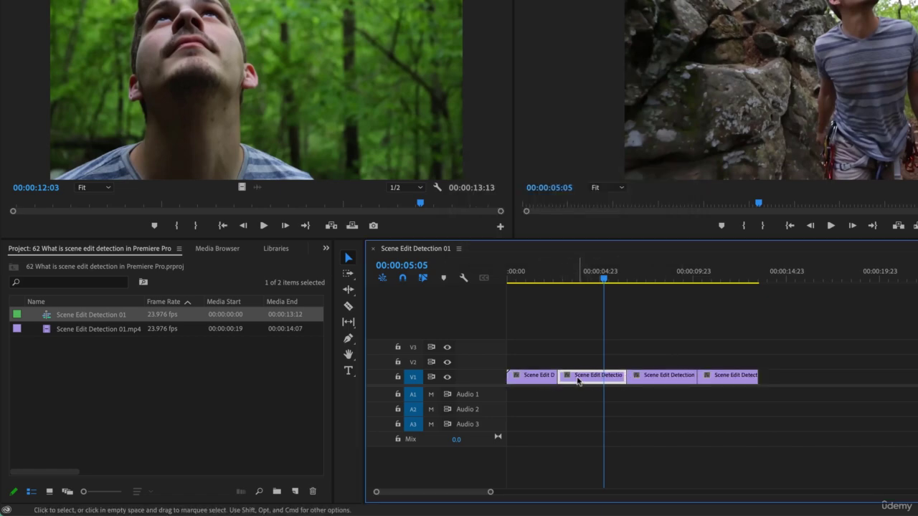
{"action": "left_click", "coordinate": [651, 379]}
{"action": "left_click", "coordinate": [555, 280]}
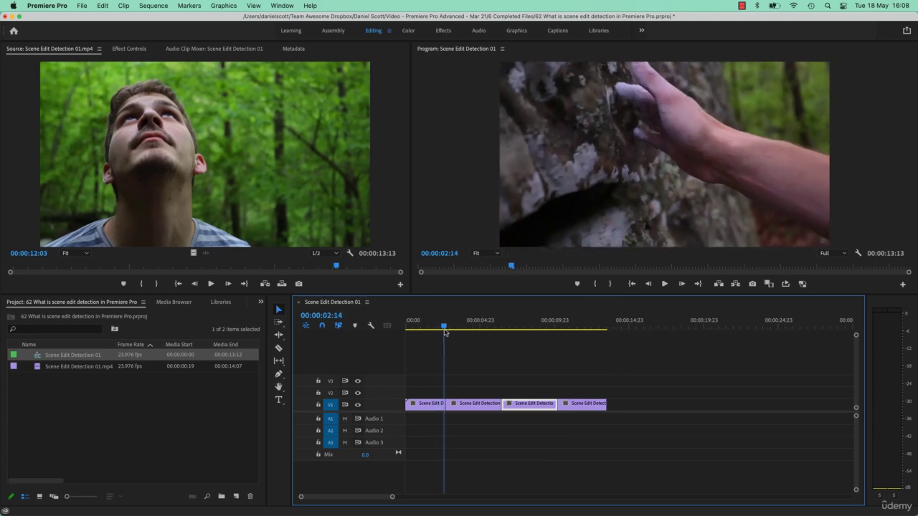
{"action": "left_click_drag", "start_coordinate": [445, 332], "coordinate": [576, 332]}
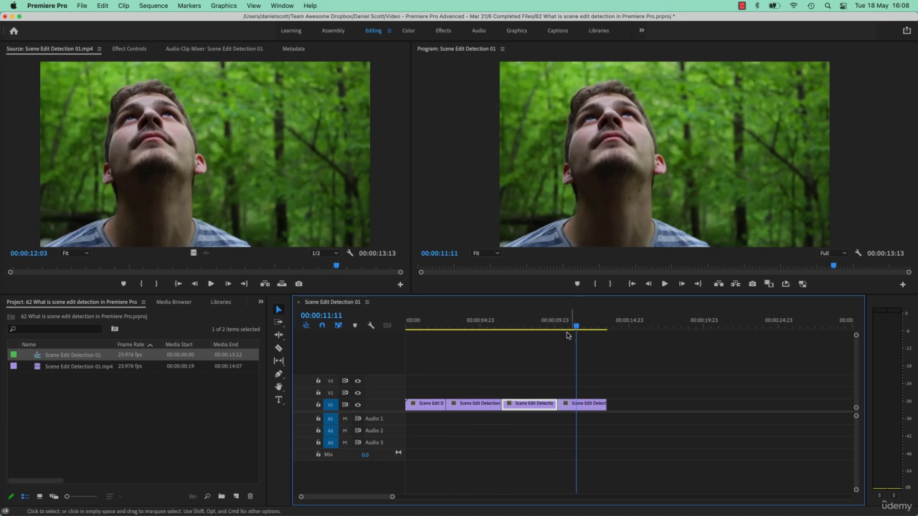
Shift the fourth and third segments later to open gaps, and try to close the gap after the second segment.
{"action": "left_click", "coordinate": [536, 351]}
{"action": "left_click_drag", "start_coordinate": [572, 404], "coordinate": [611, 403]}
{"action": "left_click_drag", "start_coordinate": [527, 404], "coordinate": [544, 405]}
{"action": "left_click", "coordinate": [510, 405]}
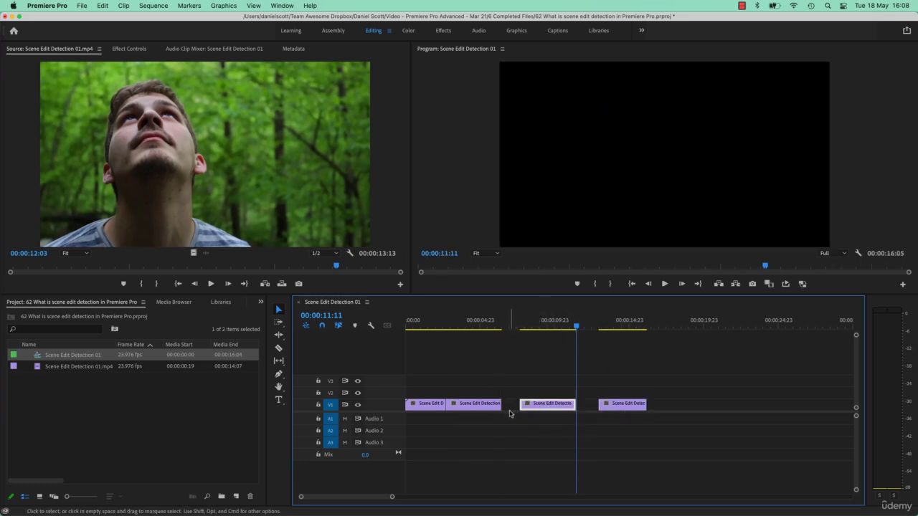
{"action": "key", "text": "Delete"}
Undo the segment moves and the scene detection cuts, back to one uncut clip on V1.
{"action": "key", "text": "super+z"}
{"action": "key", "text": "super+z"}
{"action": "key", "text": "super+z"}
{"action": "key", "text": "super+z"}
{"action": "key", "text": "super+z"}
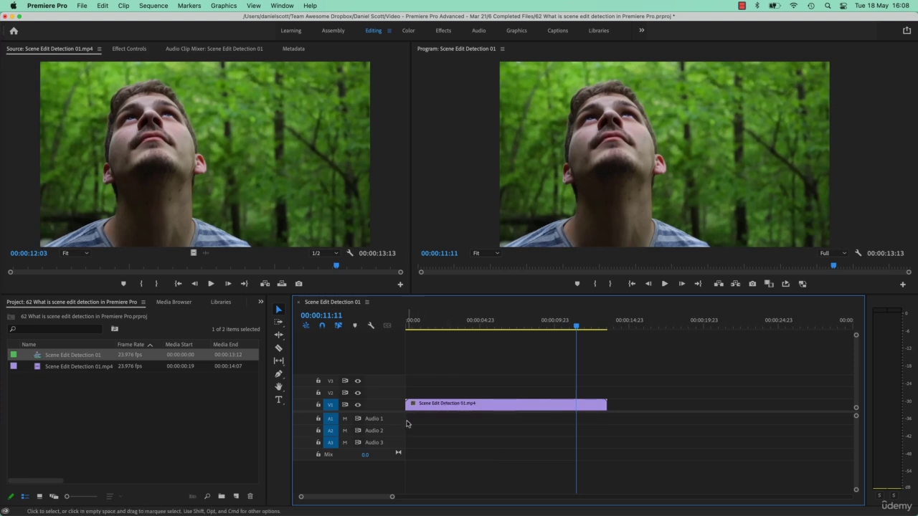
Run Scene Edit Detection on the timeline clip with only creating a bin of subclips from each detected cut point enabled.
{"action": "left_click", "coordinate": [445, 406]}
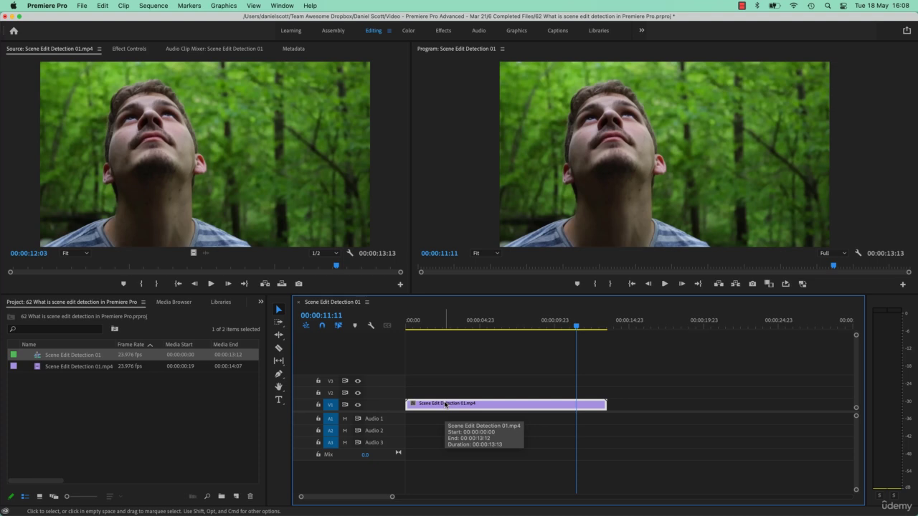
{"action": "right_click", "coordinate": [474, 404]}
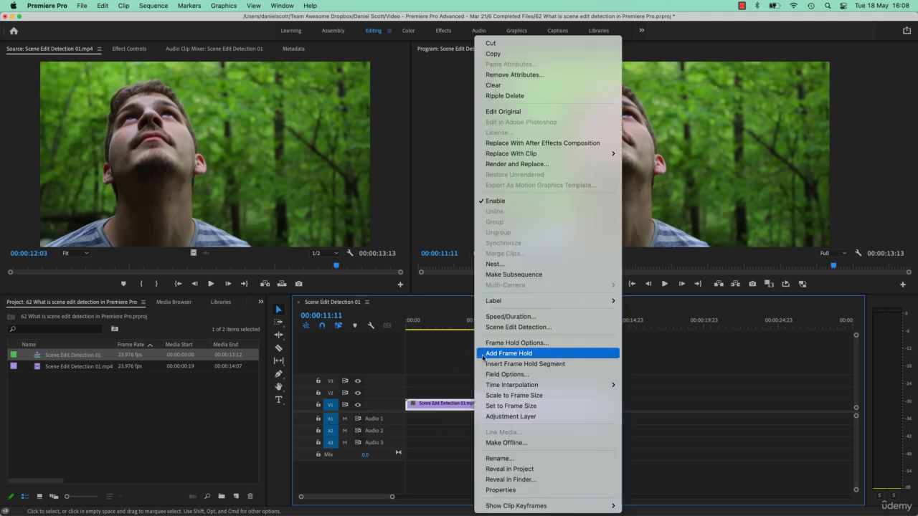
{"action": "left_click", "coordinate": [499, 327]}
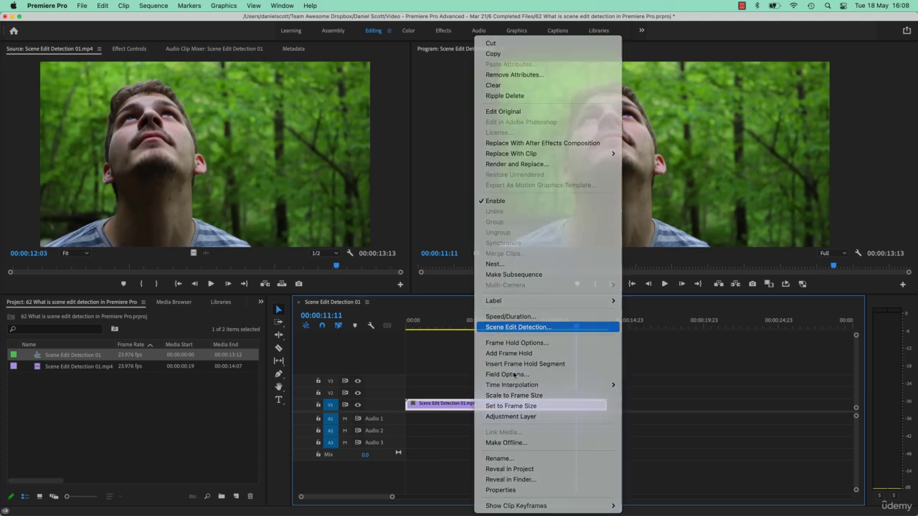
{"action": "left_click", "coordinate": [399, 263]}
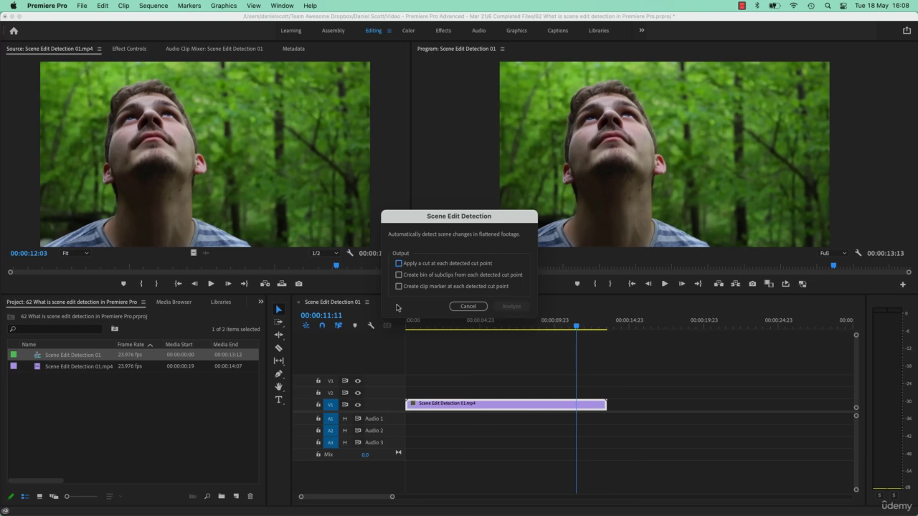
{"action": "left_click", "coordinate": [421, 275]}
{"action": "left_click", "coordinate": [512, 307]}
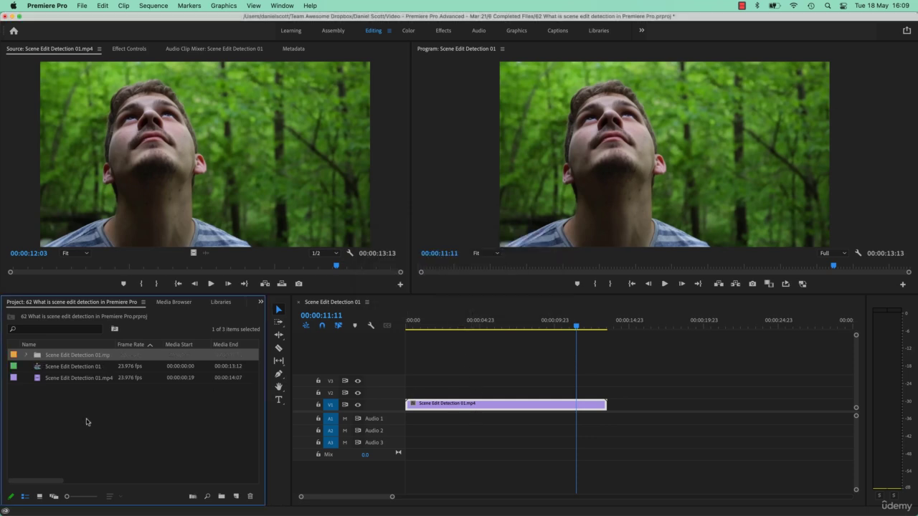
Expand the subclip bin in the project and preview its first two subclips in the Source monitor.
{"action": "left_click", "coordinate": [26, 355]}
{"action": "left_click", "coordinate": [100, 368]}
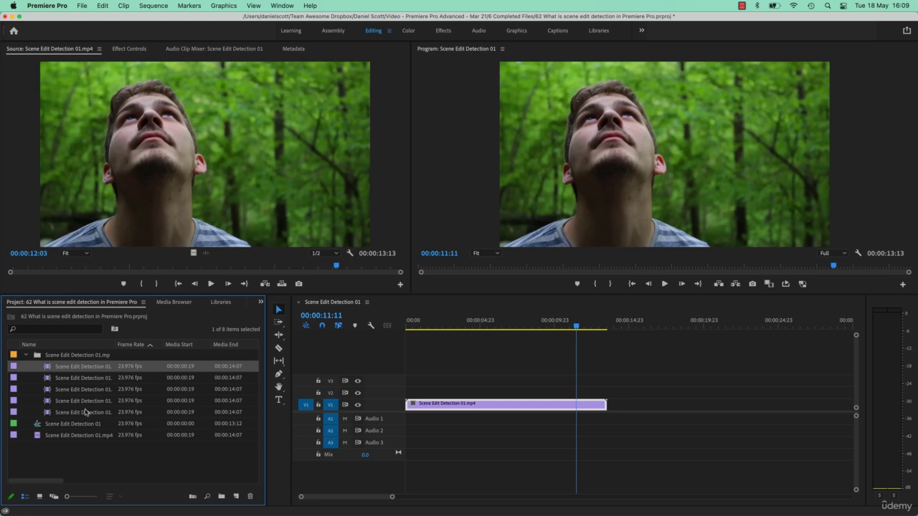
{"action": "double_click", "coordinate": [48, 368]}
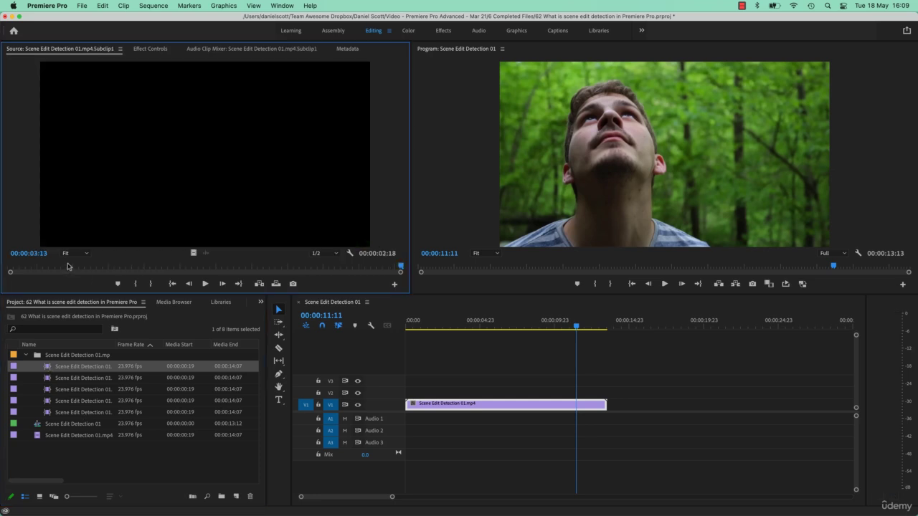
{"action": "left_click_drag", "start_coordinate": [68, 266], "coordinate": [331, 262]}
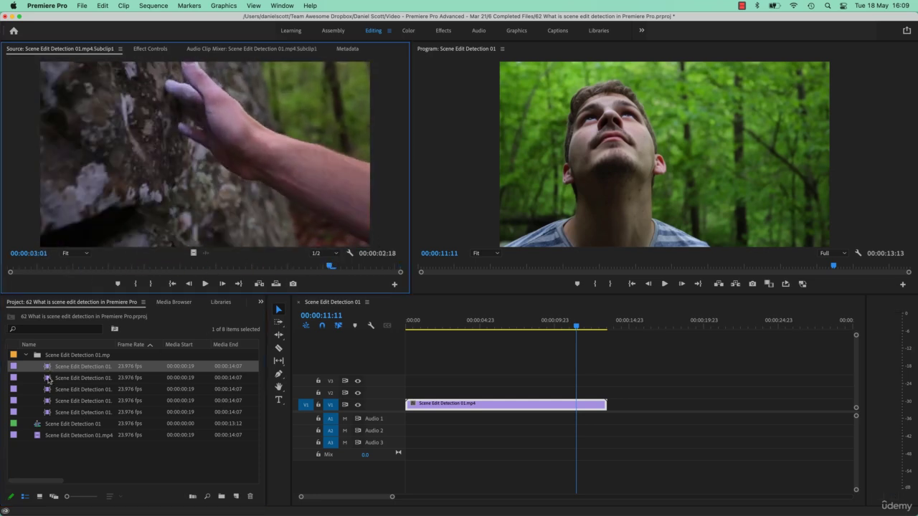
{"action": "double_click", "coordinate": [49, 378]}
{"action": "left_click", "coordinate": [90, 369]}
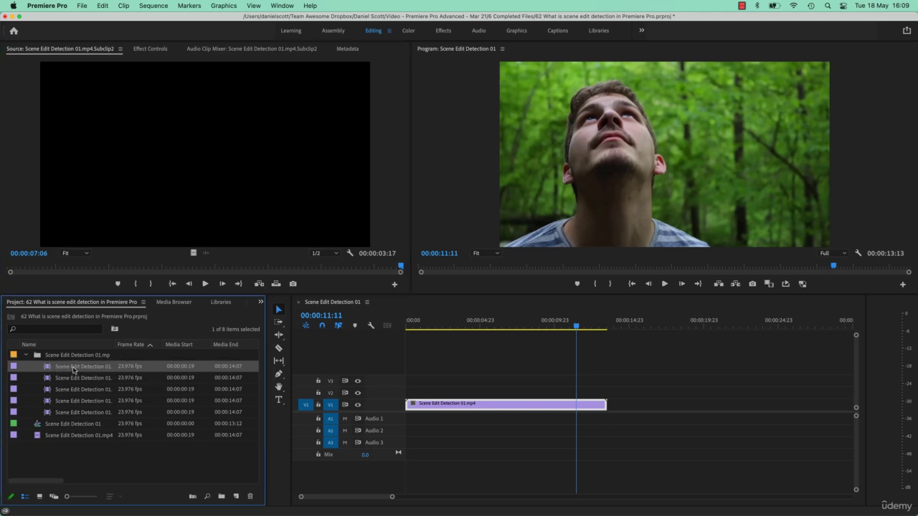
{"action": "left_click", "coordinate": [69, 435]}
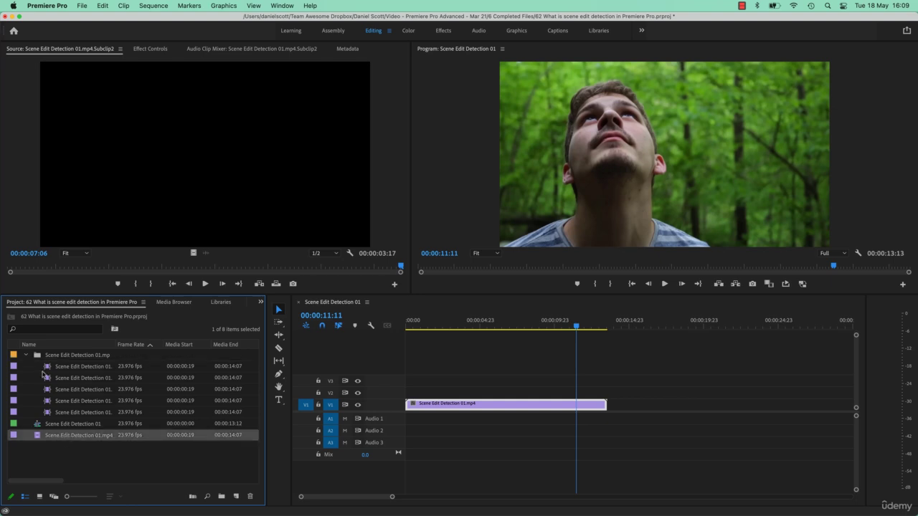
Select all five subclips in the bin and open the media export settings for them.
{"action": "left_click", "coordinate": [48, 367]}
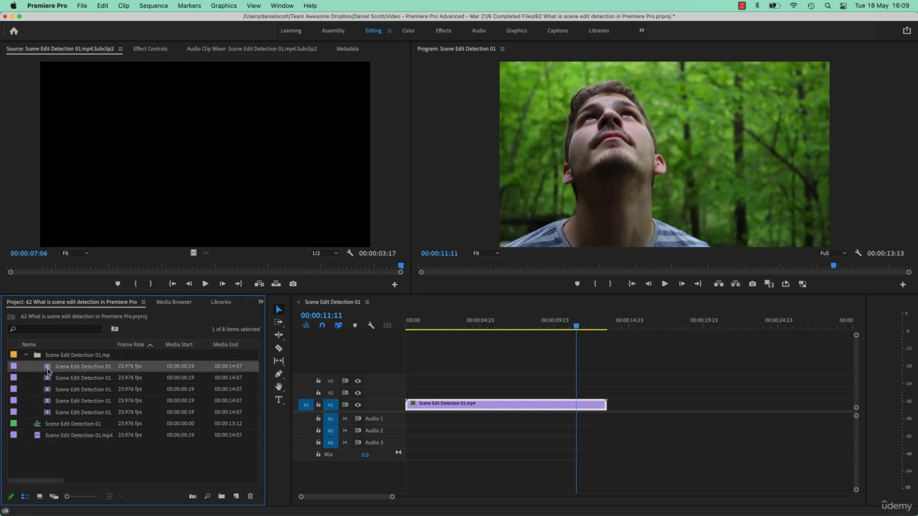
{"action": "left_click", "coordinate": [74, 414], "text": "shift"}
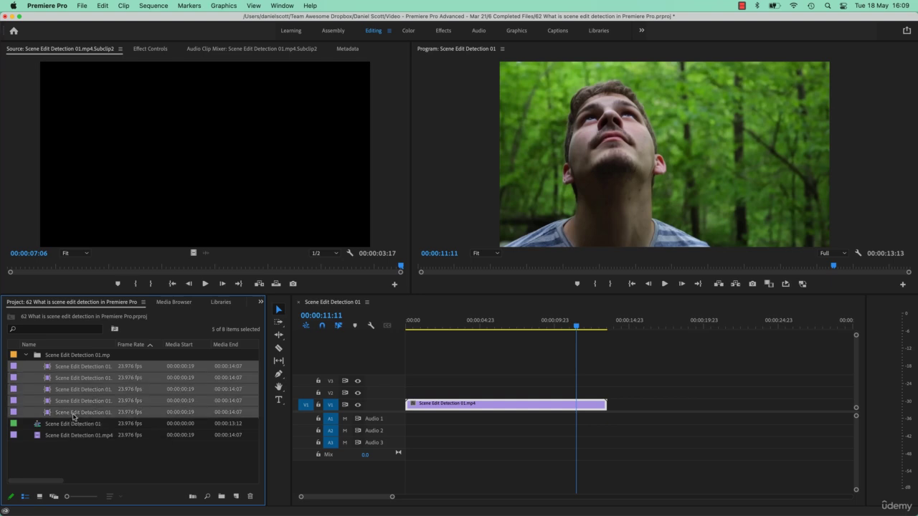
{"action": "left_click", "coordinate": [84, 376]}
{"action": "left_click", "coordinate": [83, 370]}
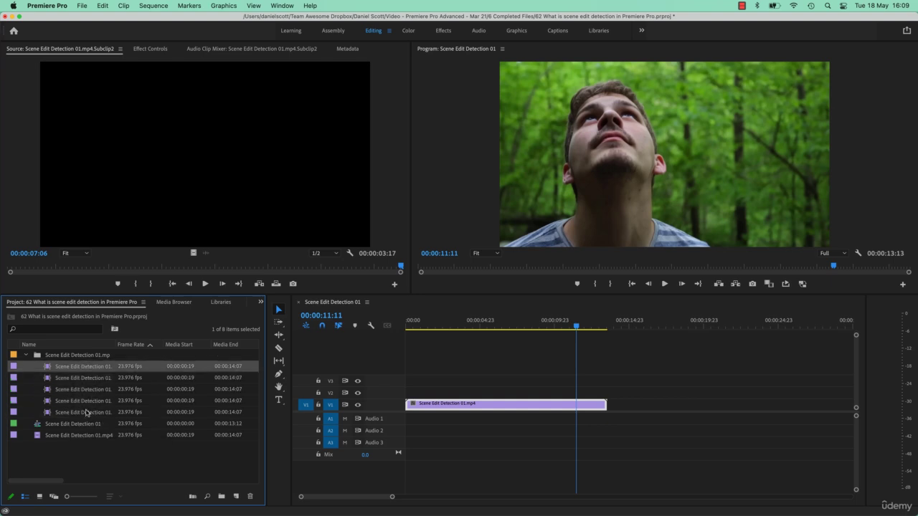
{"action": "left_click", "coordinate": [85, 414], "text": "shift"}
{"action": "right_click", "coordinate": [96, 370]}
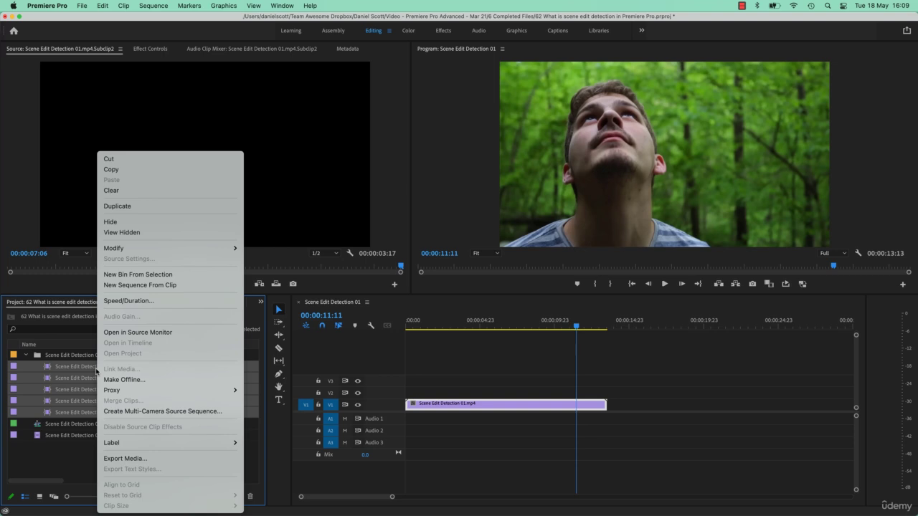
{"action": "left_click", "coordinate": [122, 460]}
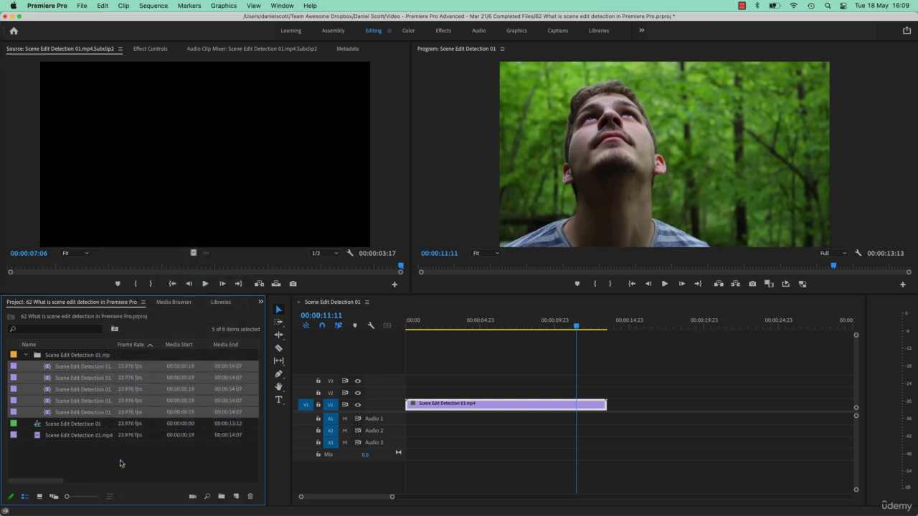
Send the selected subclips to the Media Encoder queue with format H.264 and the Match Source - High bitrate preset.
{"action": "left_click", "coordinate": [368, 92]}
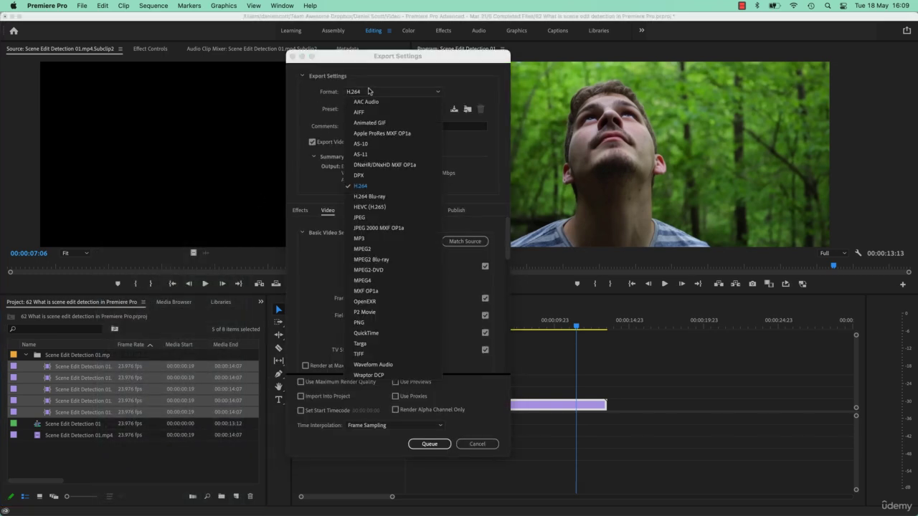
{"action": "left_click", "coordinate": [369, 92]}
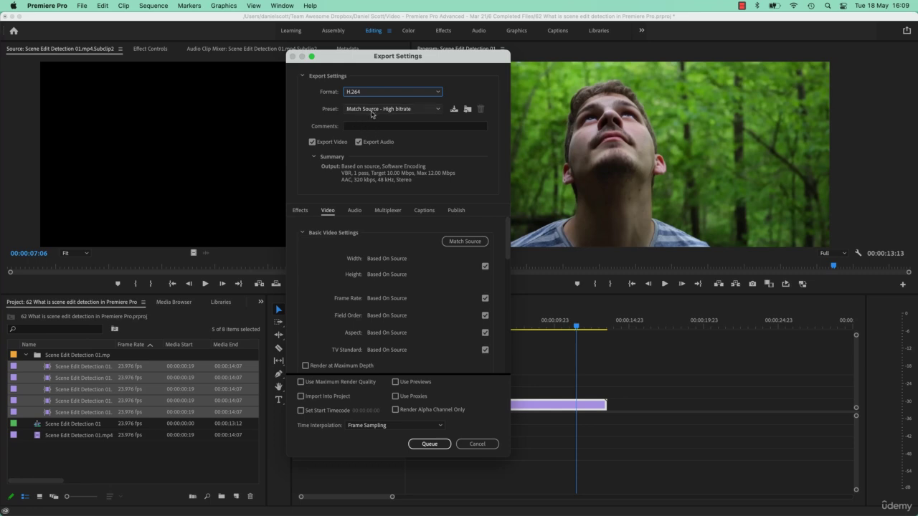
{"action": "left_click", "coordinate": [393, 108]}
{"action": "left_click", "coordinate": [387, 120]}
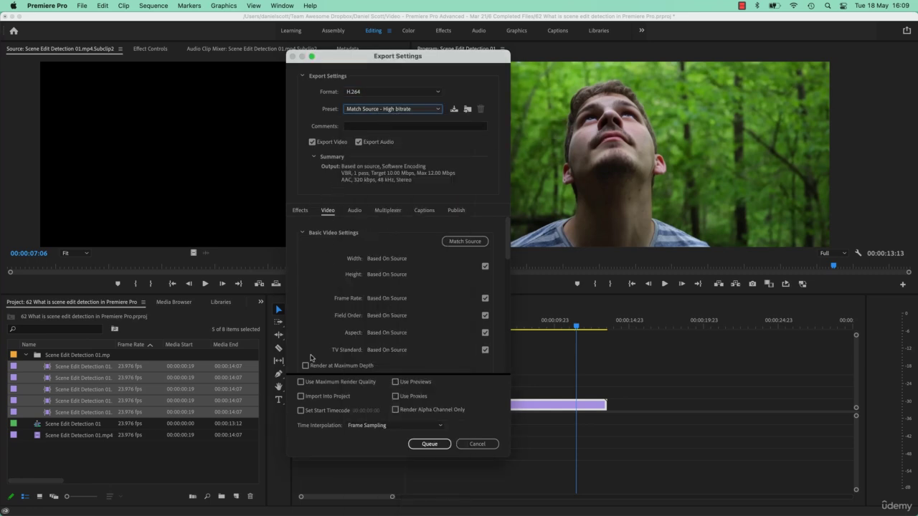
{"action": "left_click", "coordinate": [428, 444]}
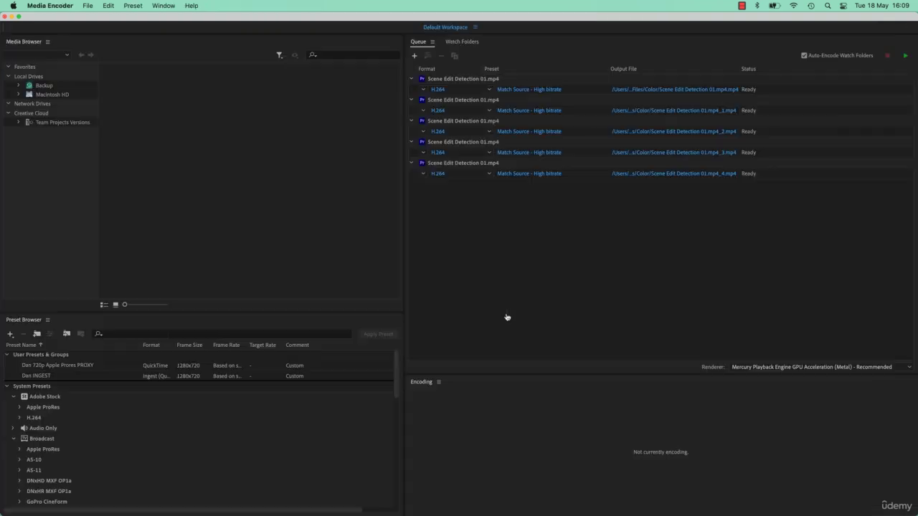
{"action": "left_click", "coordinate": [507, 267]}
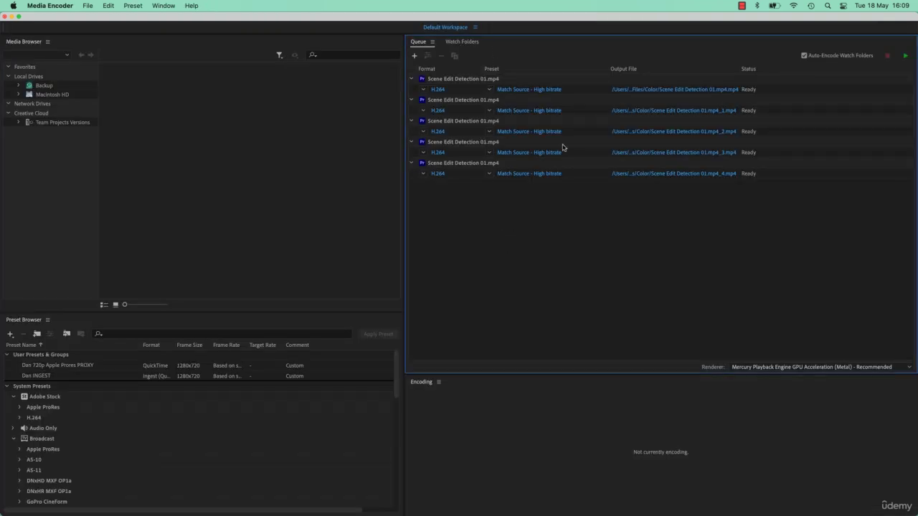
Set the output folder of all five queued subclips to Desktop and start encoding the queue.
{"action": "left_click", "coordinate": [592, 89]}
{"action": "left_click", "coordinate": [581, 175], "text": "shift"}
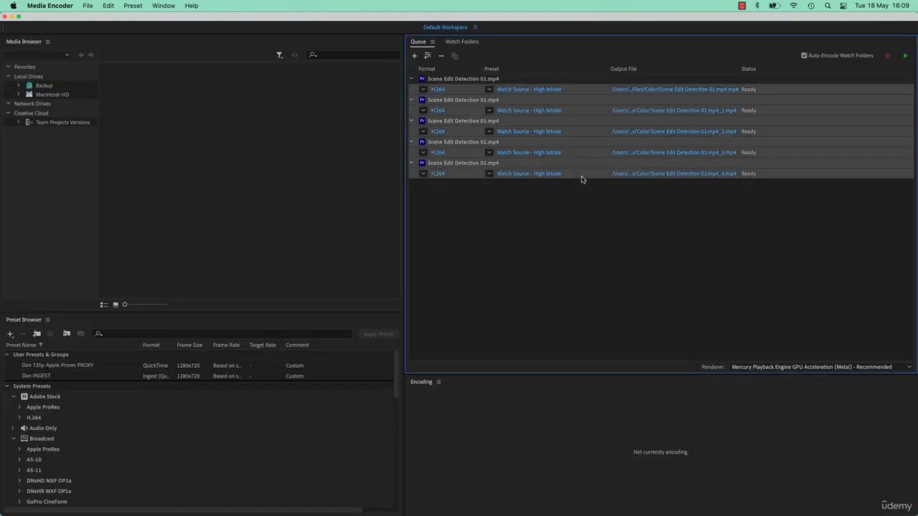
{"action": "left_click", "coordinate": [571, 81]}
{"action": "left_click", "coordinate": [577, 173], "text": "shift"}
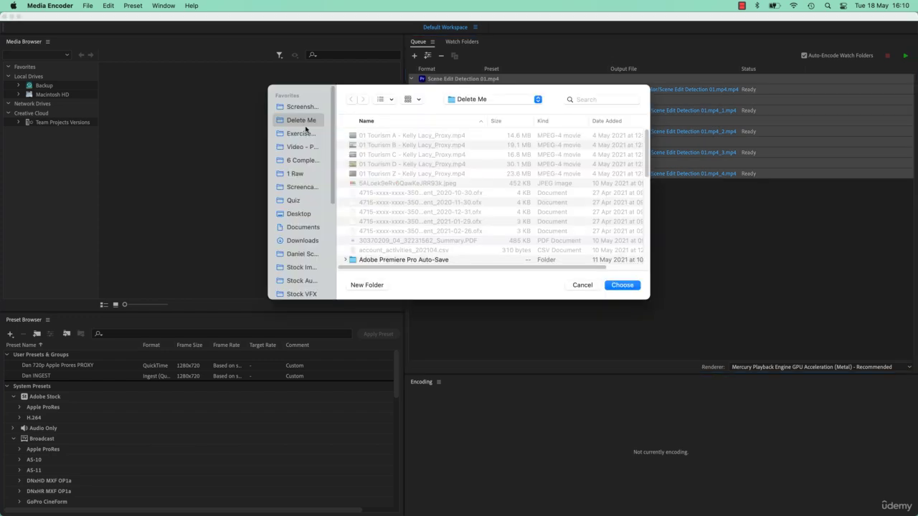
{"action": "left_click", "coordinate": [304, 214]}
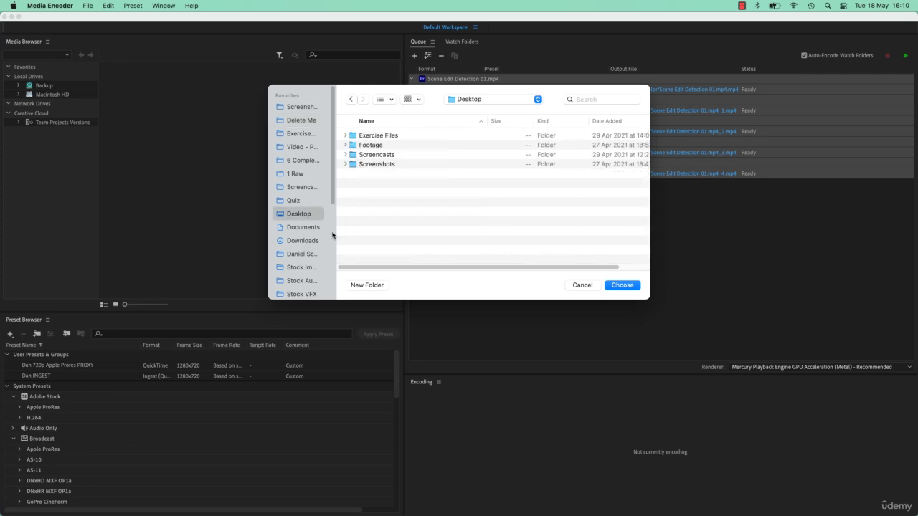
{"action": "left_click", "coordinate": [622, 286]}
{"action": "left_click", "coordinate": [906, 56]}
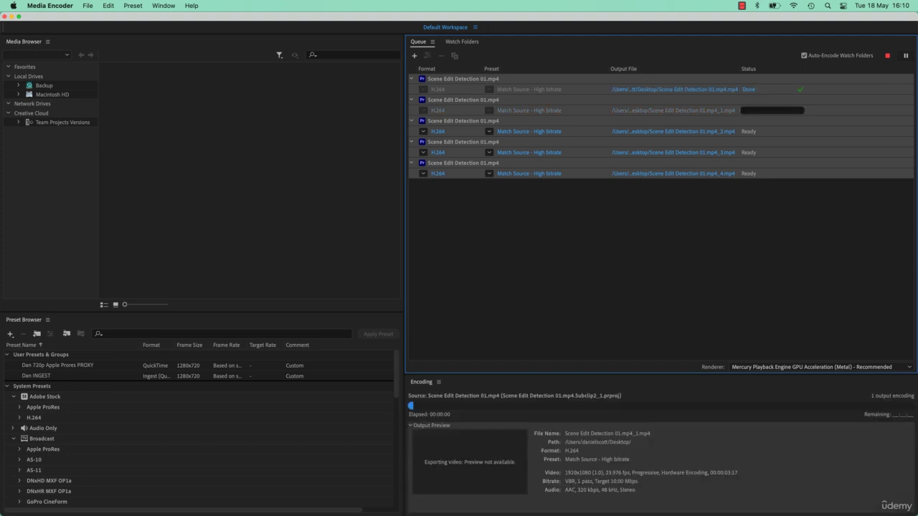
Switch to Finder, open the Desktop folder and preview the exported file Scene Edit Detection 01.mp4.mp4.
{"action": "key", "text": "super+Tab"}
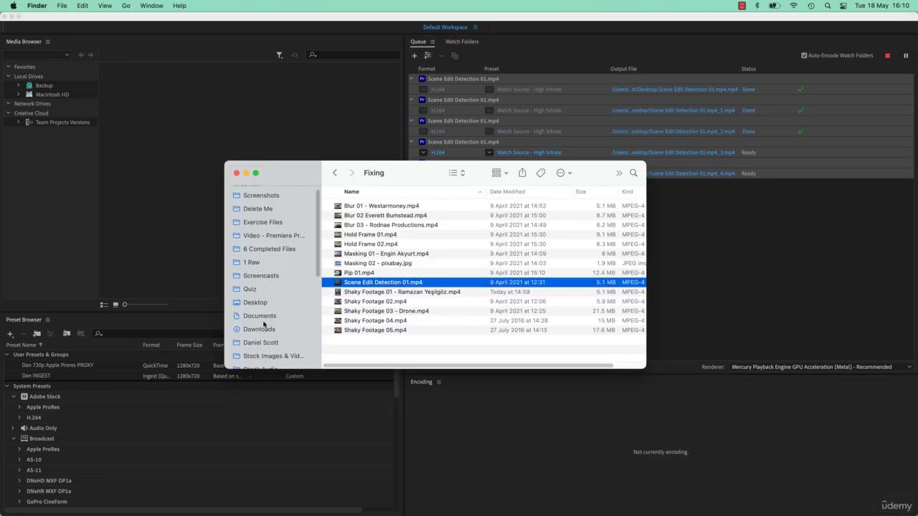
{"action": "left_click", "coordinate": [266, 304]}
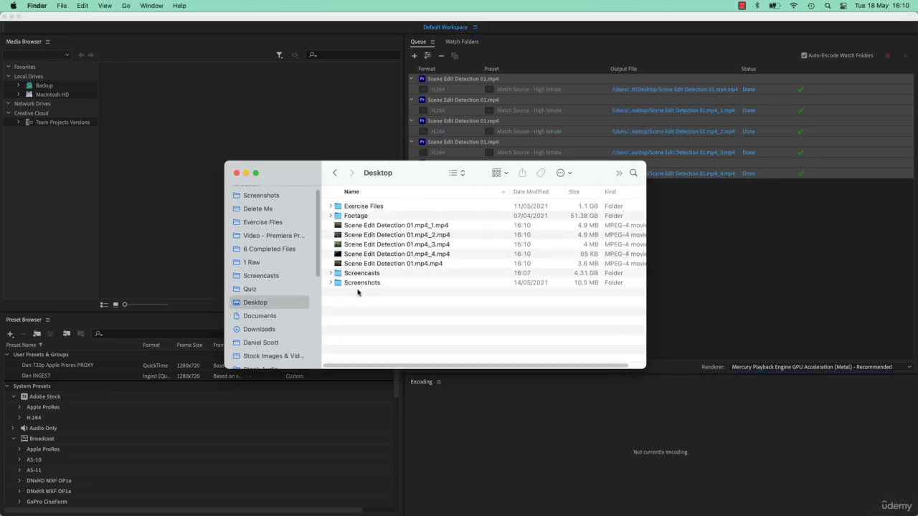
{"action": "left_click", "coordinate": [433, 234]}
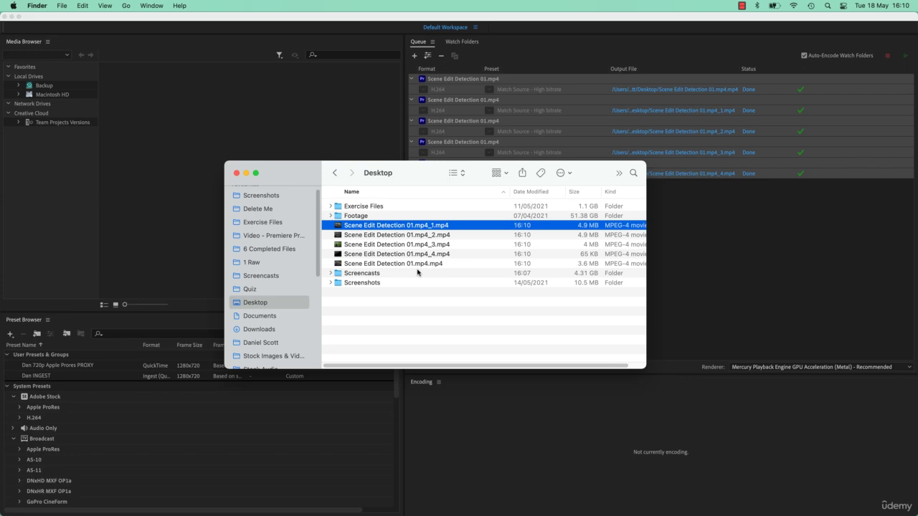
{"action": "key", "text": "Down"}
{"action": "key", "text": "Down"}
{"action": "key", "text": "Down"}
{"action": "key", "text": "space"}
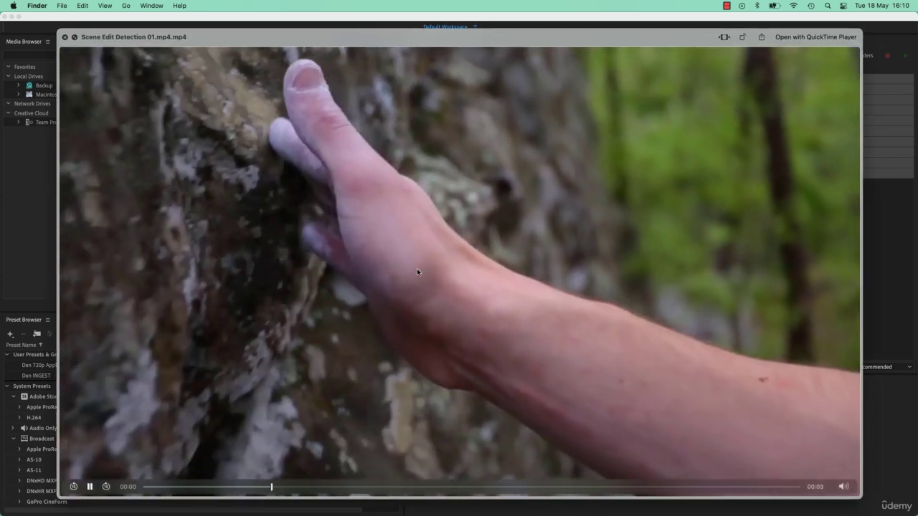
Preview the exported file Scene Edit Detection 01.mp4_4.mp4 and return to Media Encoder.
{"action": "key", "text": "Up"}
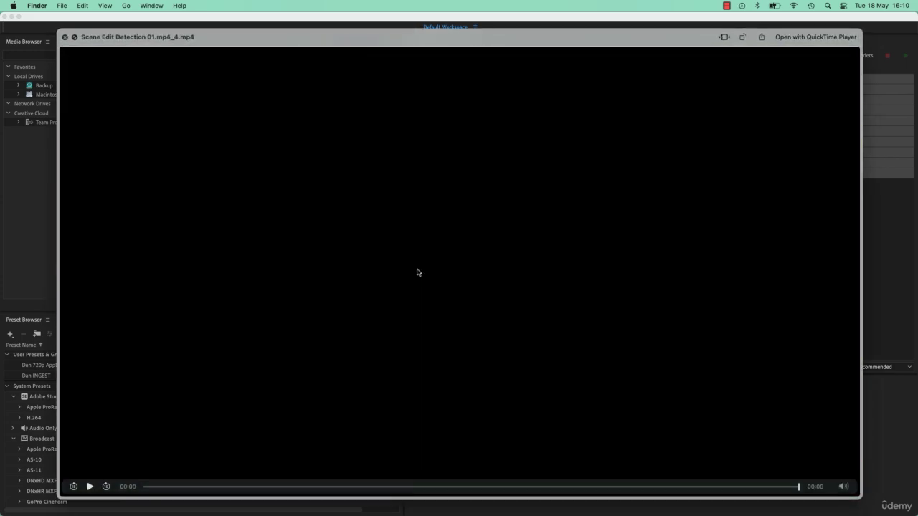
{"action": "key", "text": "space"}
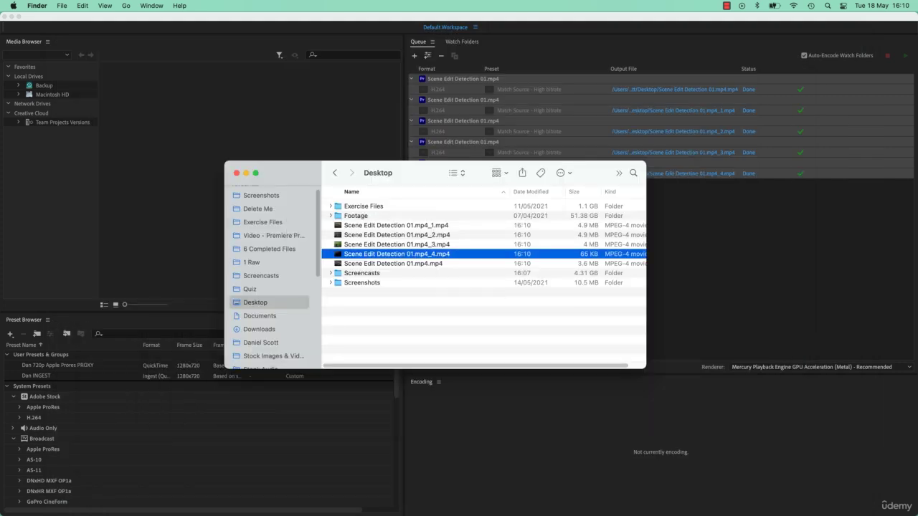
{"action": "key", "text": "space"}
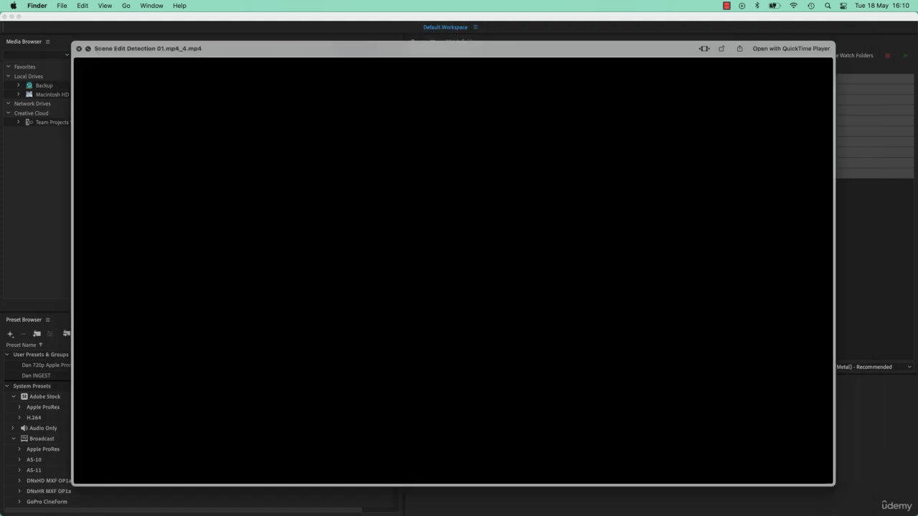
{"action": "key", "text": "space"}
{"action": "left_click", "coordinate": [724, 247]}
{"action": "left_click", "coordinate": [640, 184]}
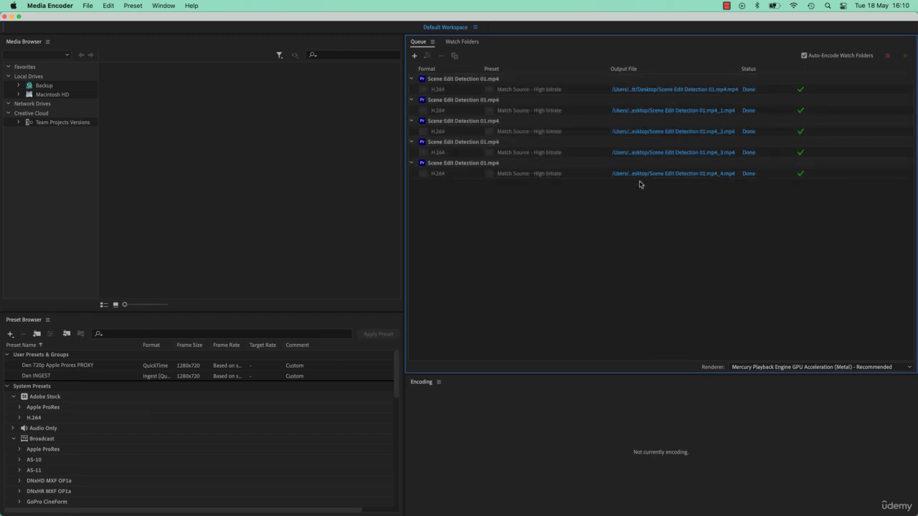
Switch back to Finder and preview the exported files ending in _3, _2 and _1.
{"action": "key", "text": "super+Tab"}
{"action": "left_click", "coordinate": [416, 244]}
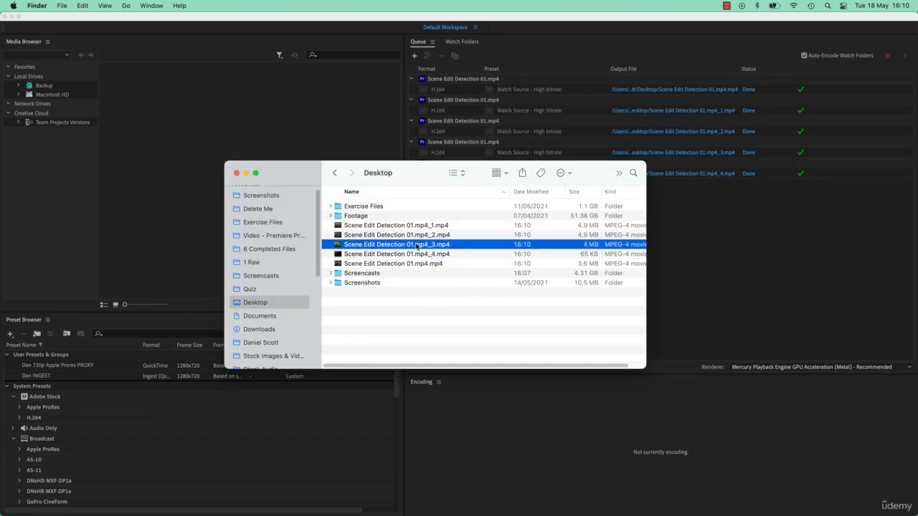
{"action": "key", "text": "space"}
{"action": "key", "text": "Up"}
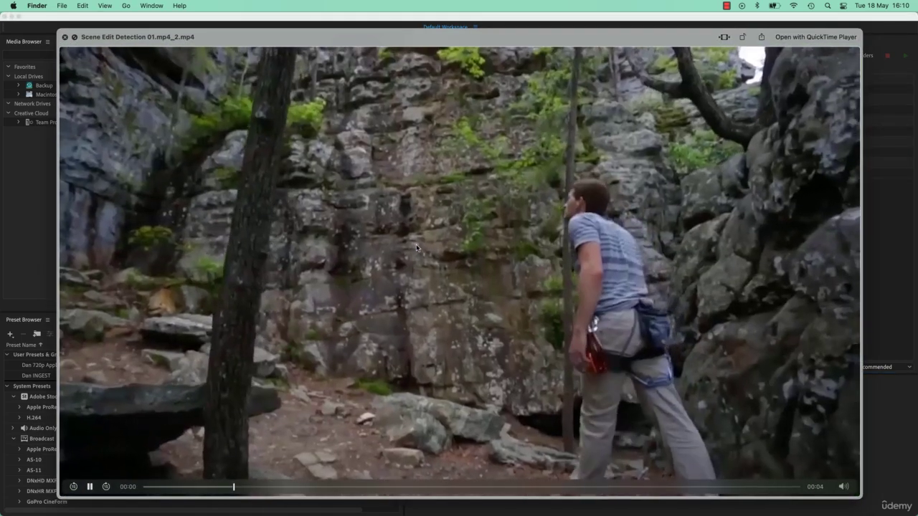
{"action": "key", "text": "Up"}
{"action": "key", "text": "space"}
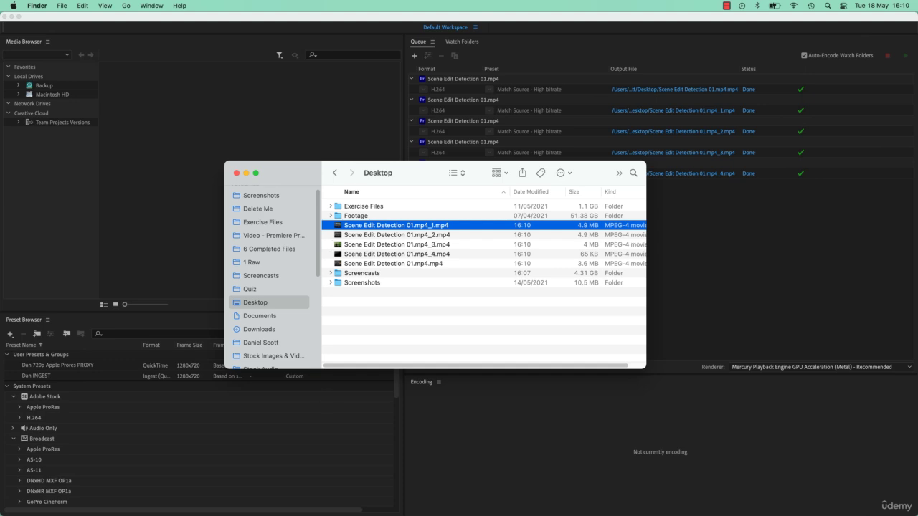
Switch to Premiere Pro and delete the bin of subclips from the project.
{"action": "key", "text": "super+Tab"}
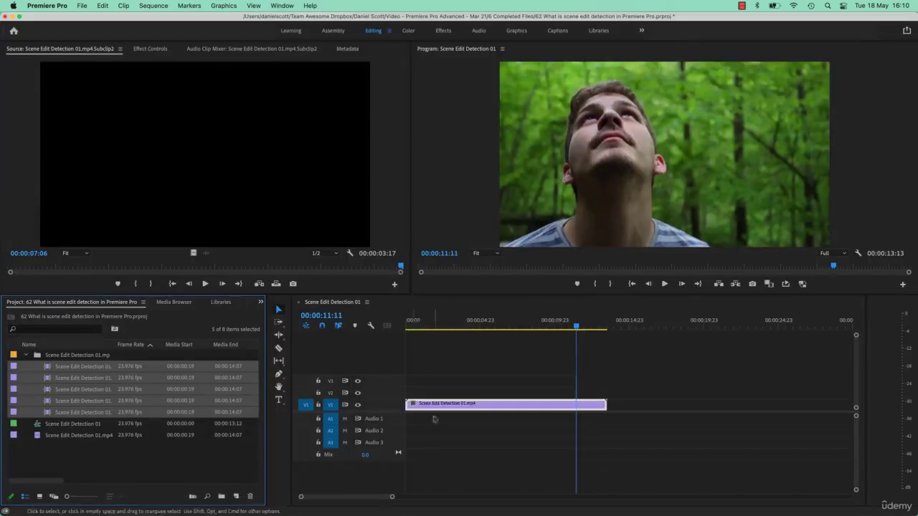
{"action": "key", "text": "Delete"}
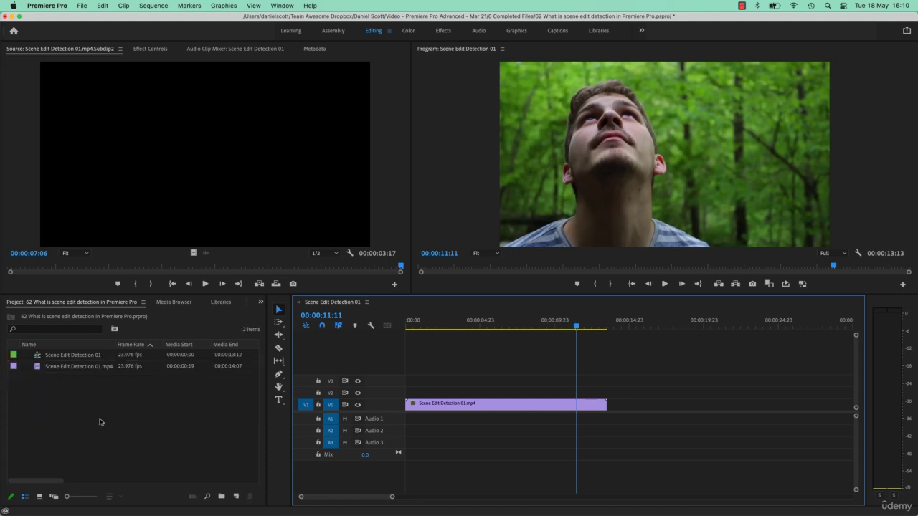
Run Scene Edit Detection on the timeline clip with only creating a clip marker at each detected cut point enabled.
{"action": "left_click", "coordinate": [471, 403]}
{"action": "right_click", "coordinate": [502, 405]}
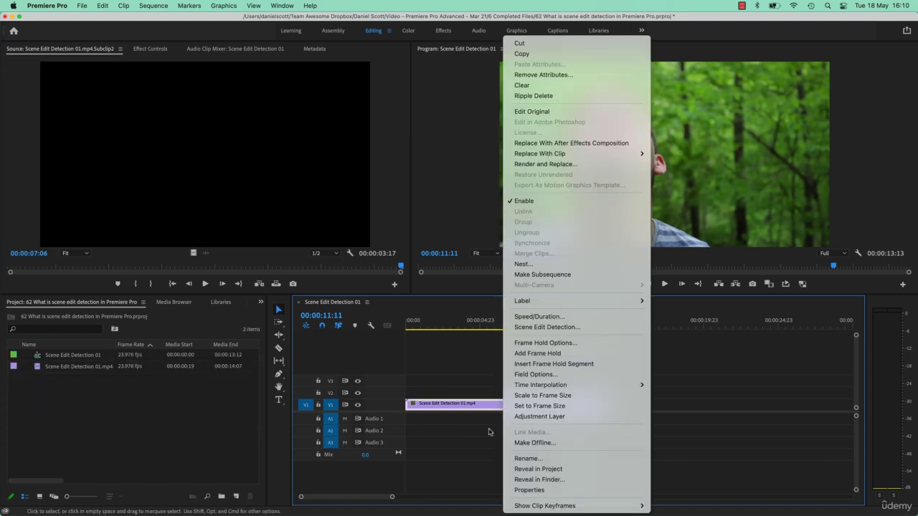
{"action": "left_click", "coordinate": [549, 327]}
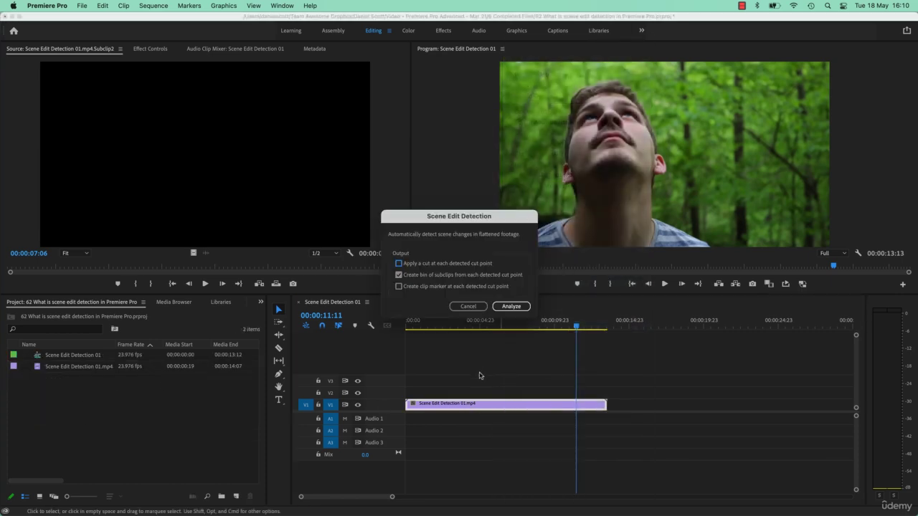
{"action": "left_click", "coordinate": [399, 275]}
{"action": "left_click", "coordinate": [398, 286]}
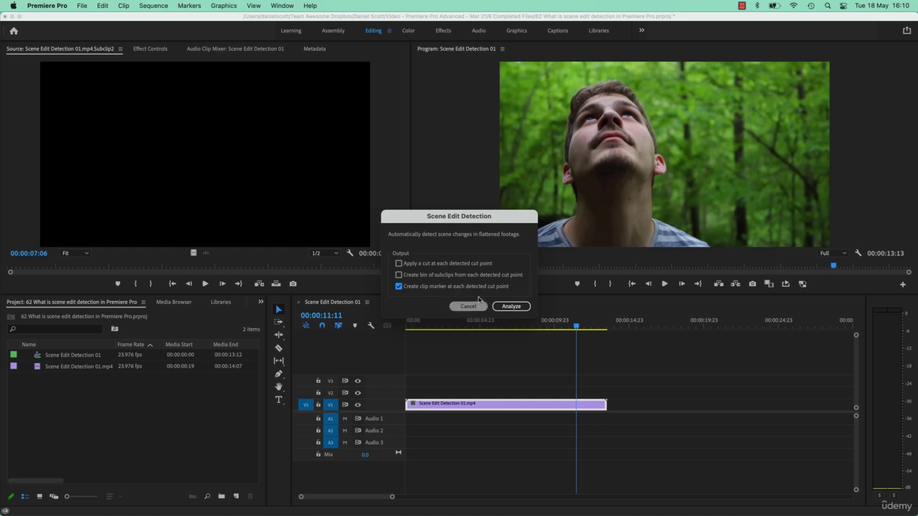
{"action": "left_click", "coordinate": [509, 307]}
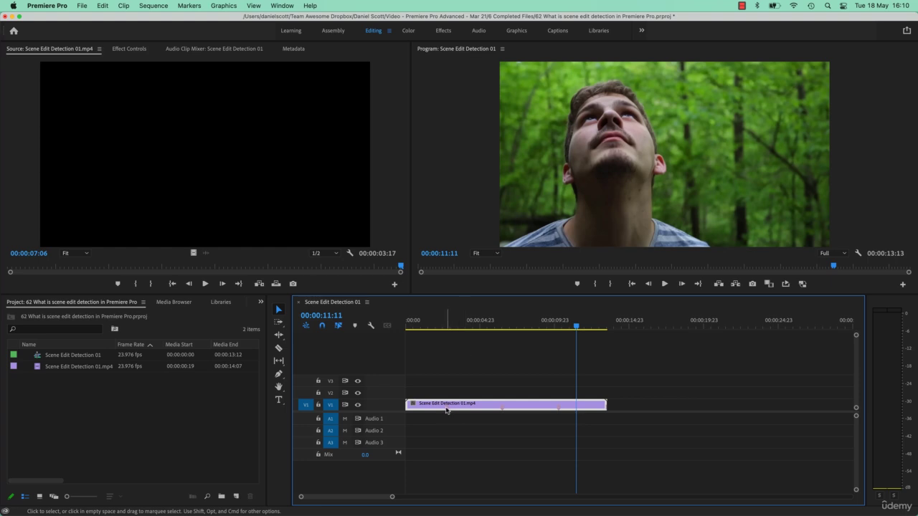
Expand the track heights and move the playhead along the clip's markers to check the detected scene changes.
{"action": "key", "text": "shift+equal"}
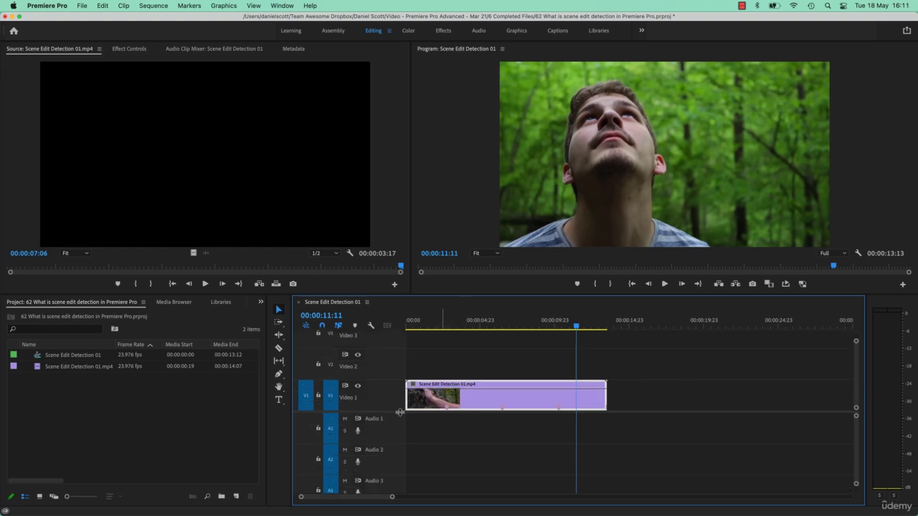
{"action": "left_click", "coordinate": [446, 328]}
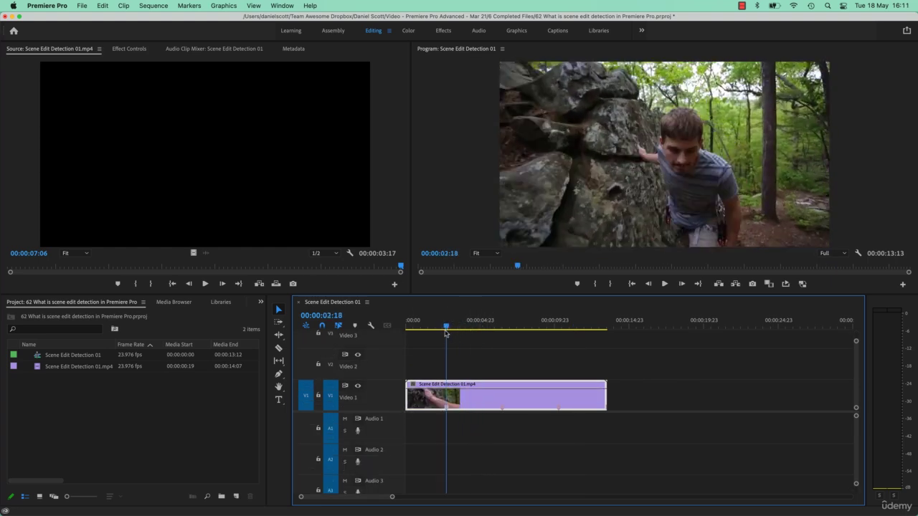
{"action": "left_click", "coordinate": [510, 330]}
{"action": "left_click_drag", "start_coordinate": [511, 332], "coordinate": [557, 332]}
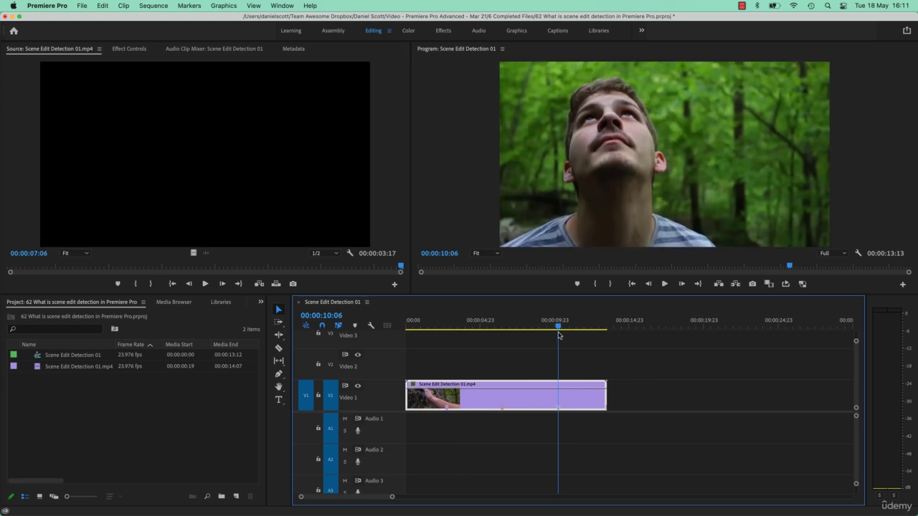